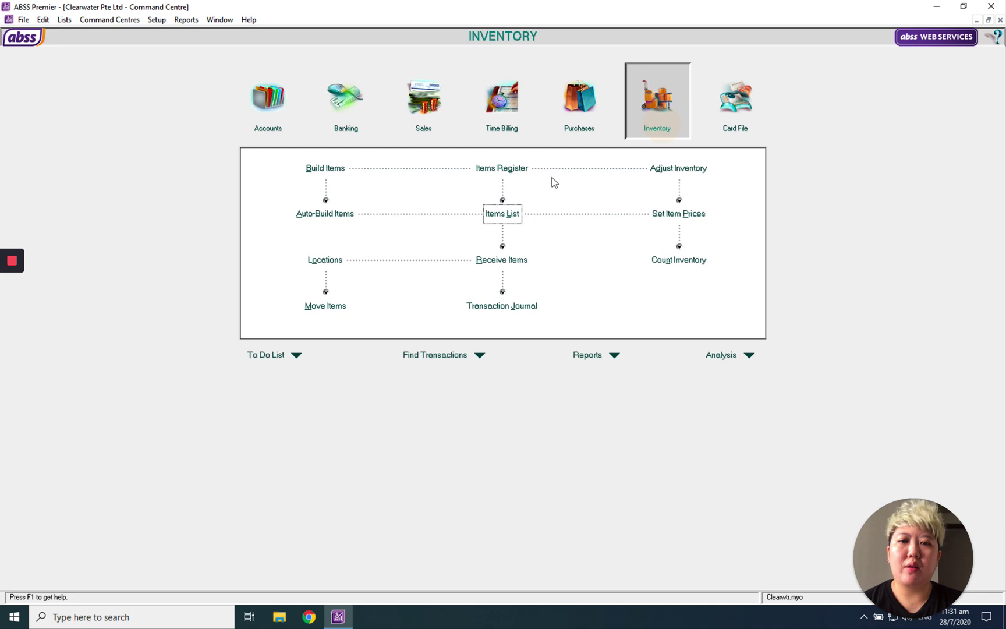
Open the Items List and start a blank new Item Information record
left_click(511, 217)
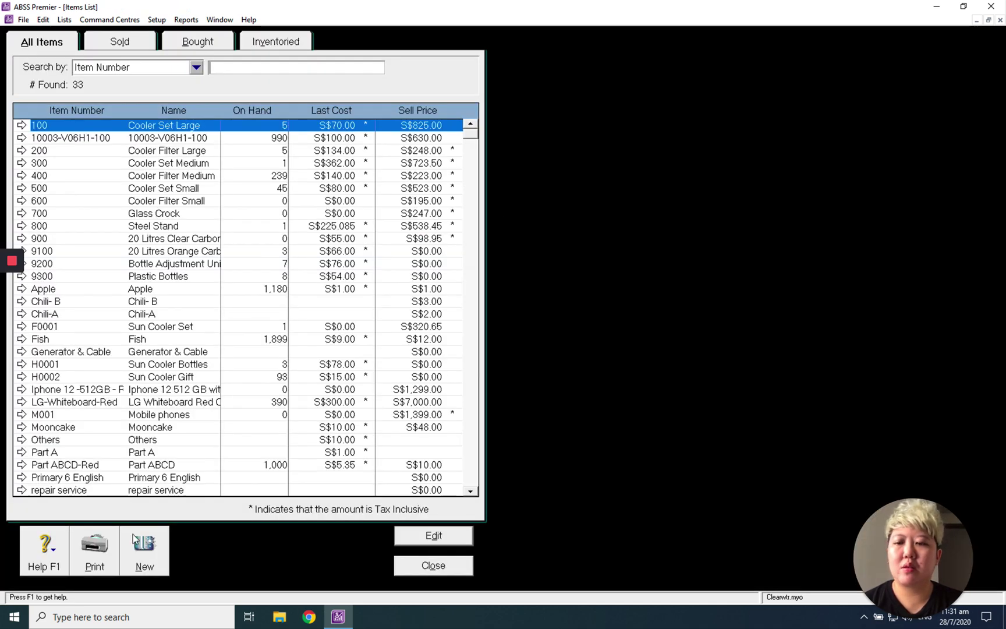
left_click(145, 551)
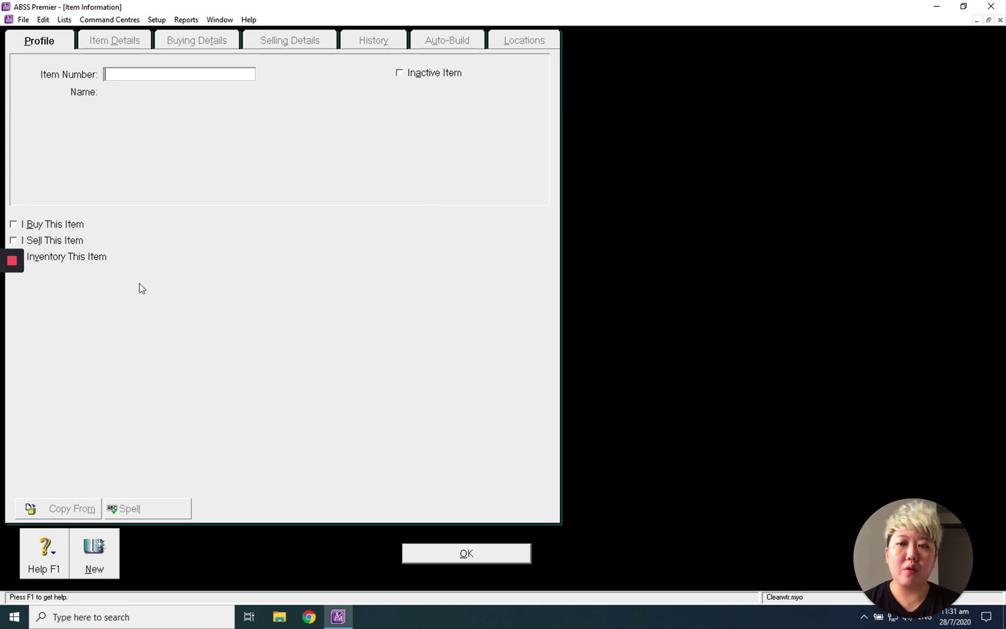
type("T")
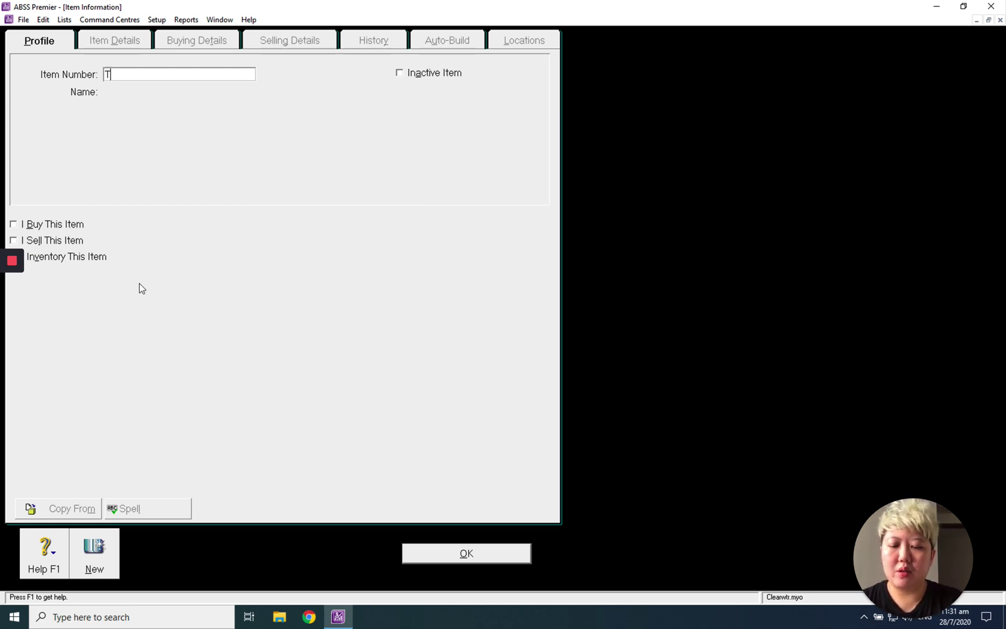
type("raining")
Fix the Item Number to 1dayonsite and move on to the Name, 1 Day Onsite Training
key("BackSpace")
key("BackSpace")
key("BackSpace")
key("BackSpace")
key("BackSpace")
key("BackSpace")
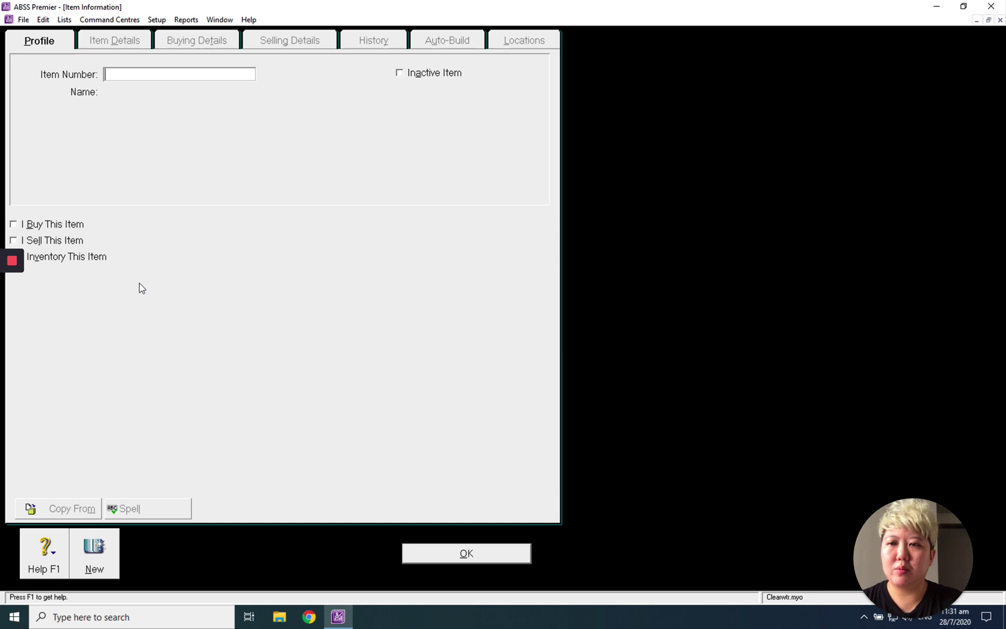
type("dayonsi")
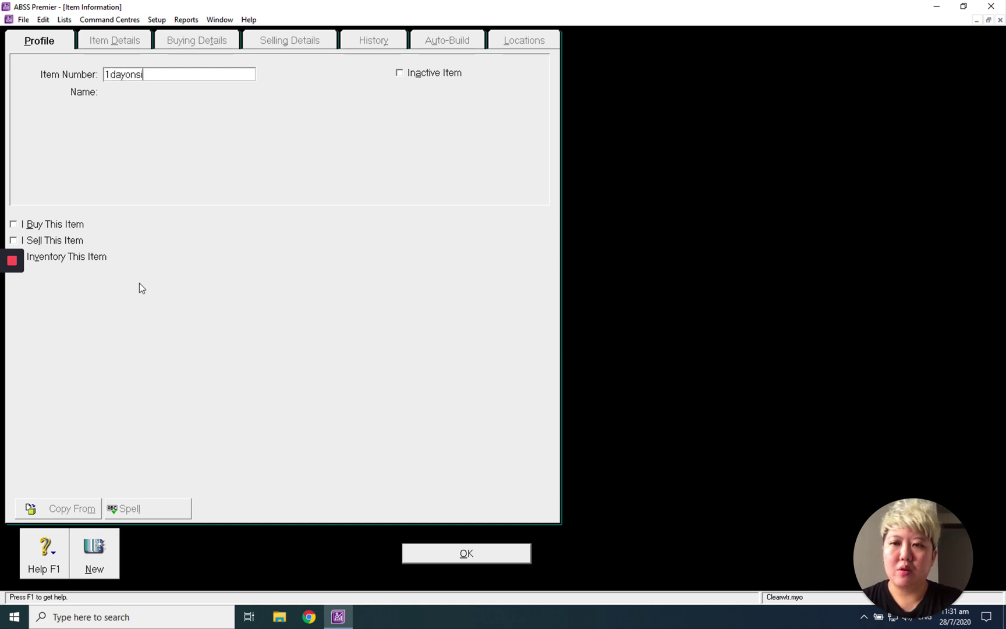
type("te")
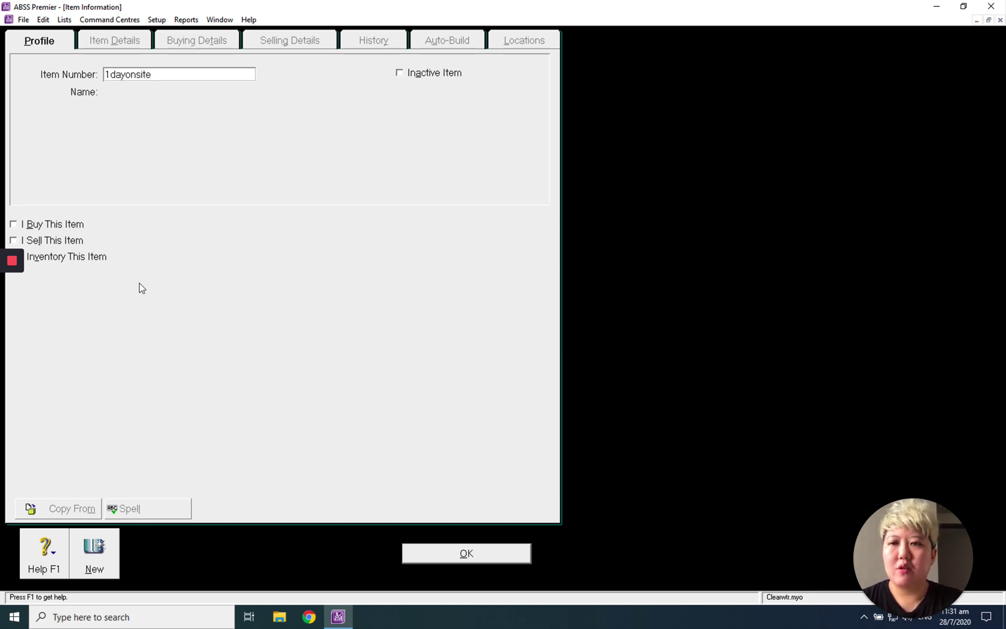
key("Tab")
type("1")
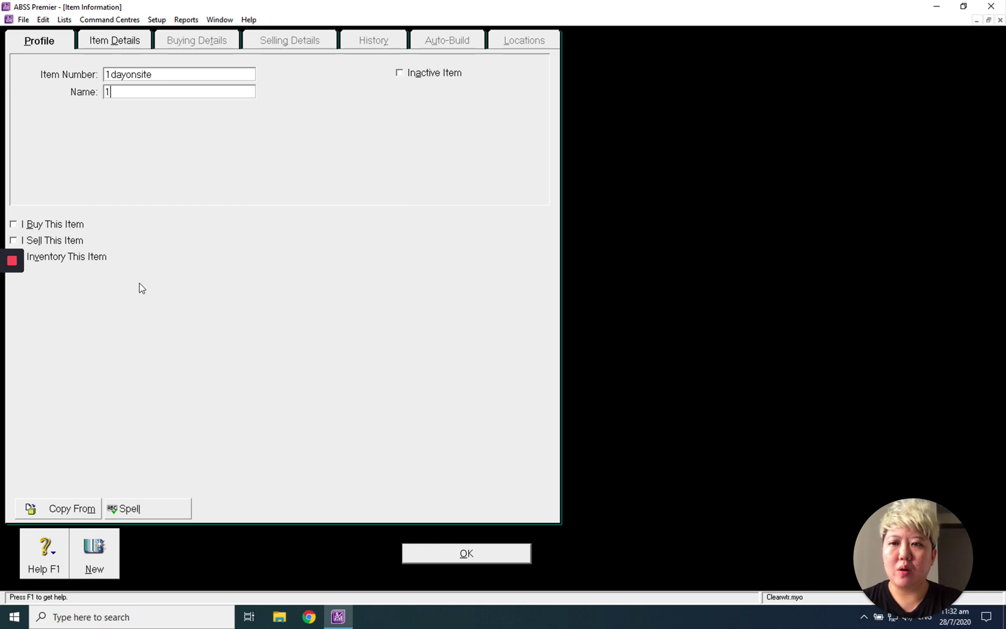
type(" Day On")
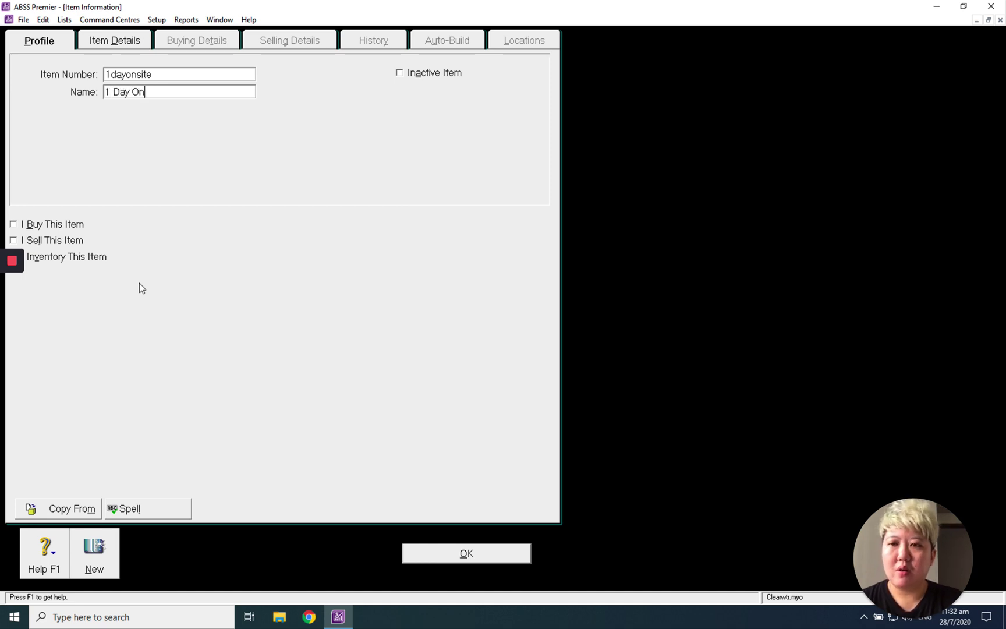
type("site Train")
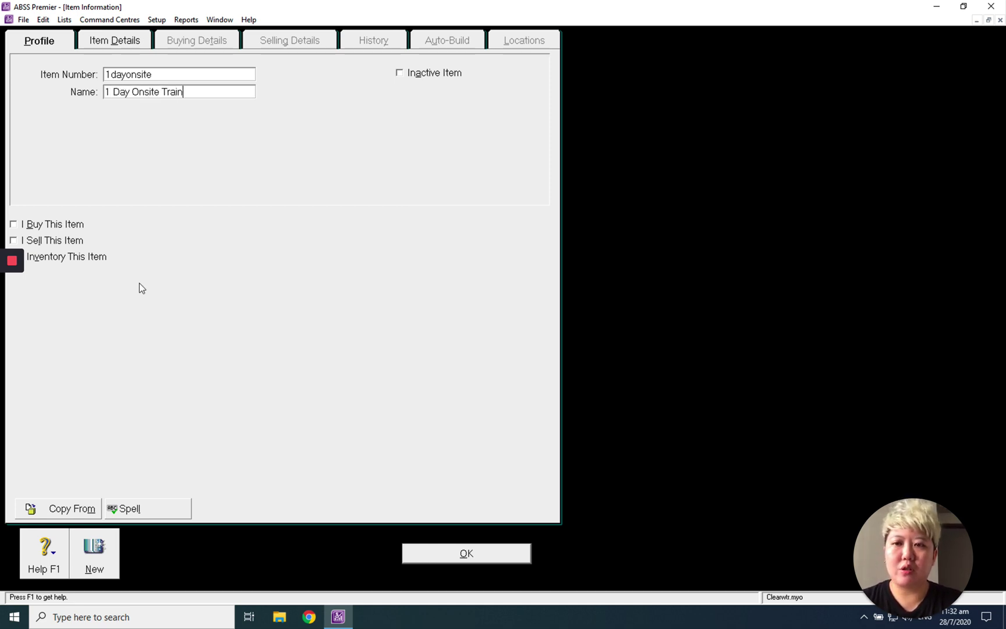
type("ing")
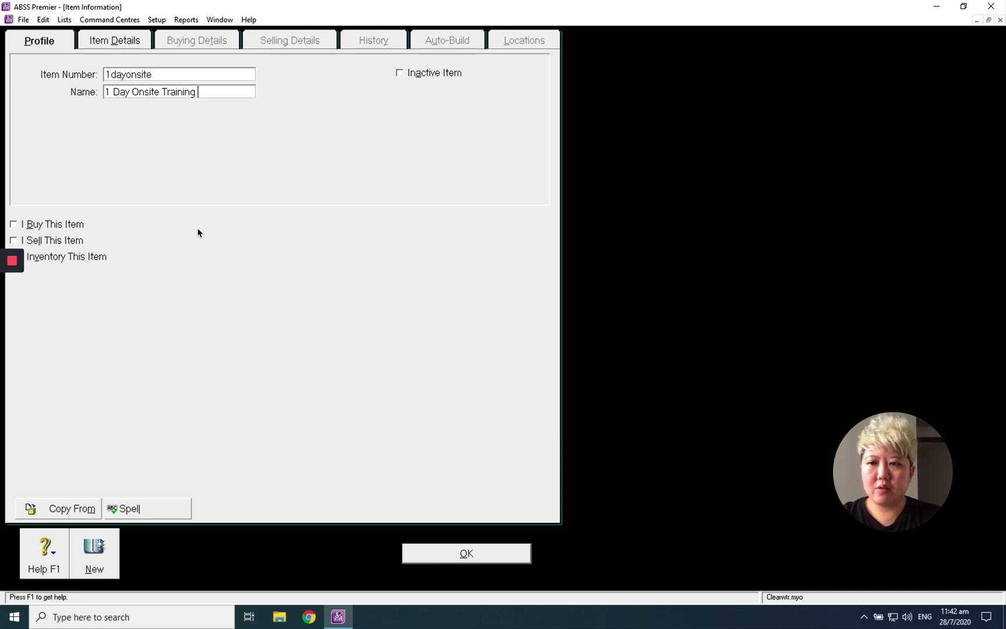
Tick I Sell This Item and choose income account 4-1100 Income - Sales & Service
left_click(12, 240)
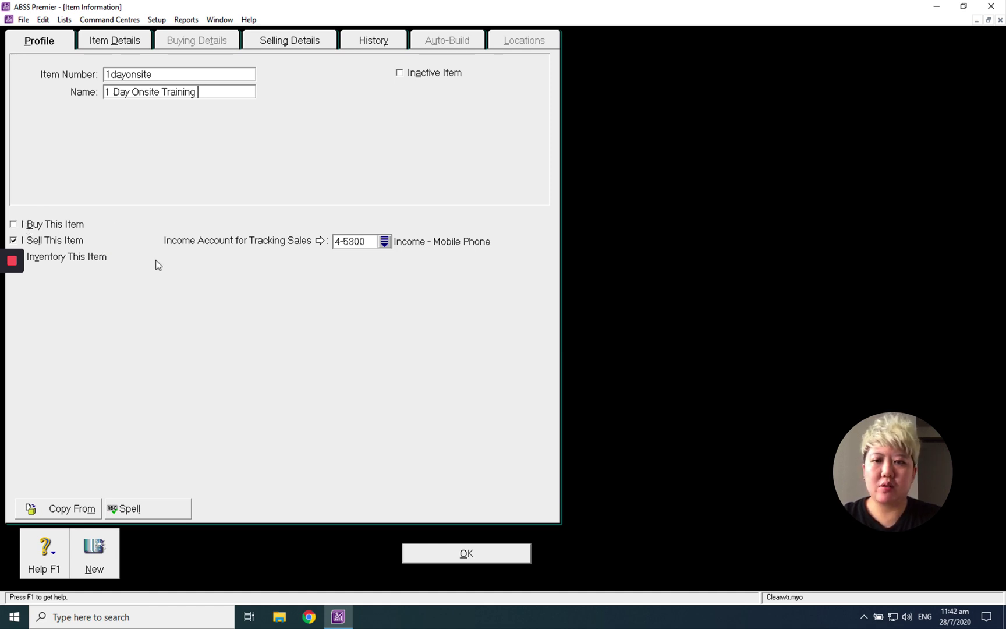
left_click(384, 240)
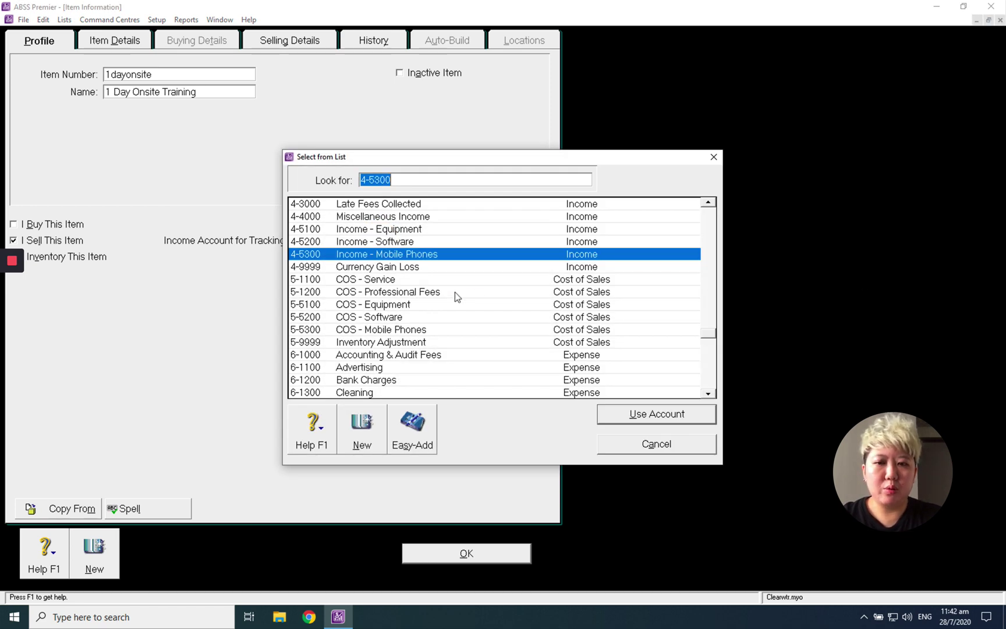
left_click(707, 202)
double_click(371, 204)
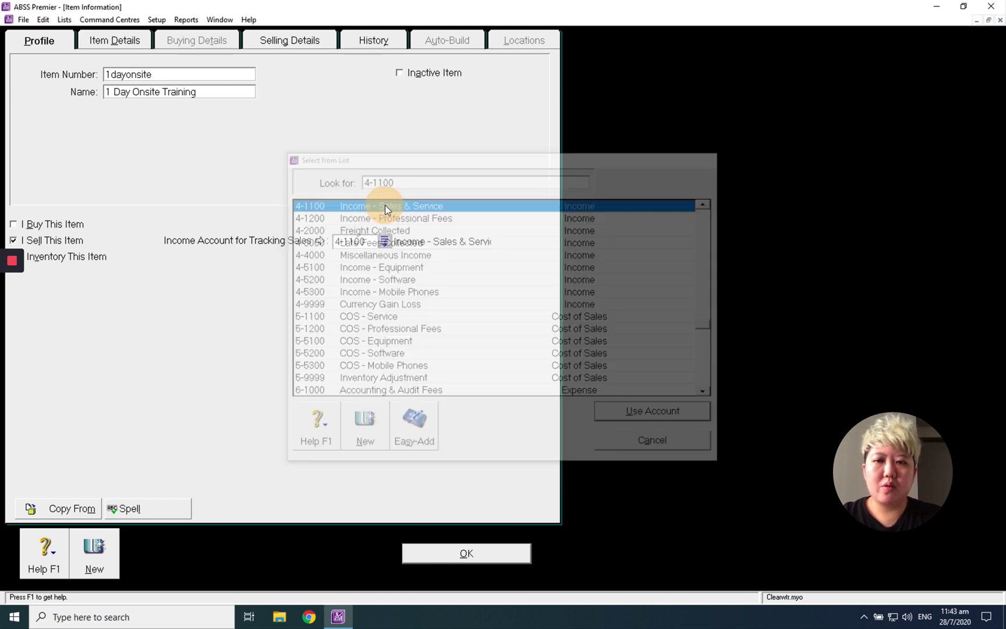
left_click(131, 49)
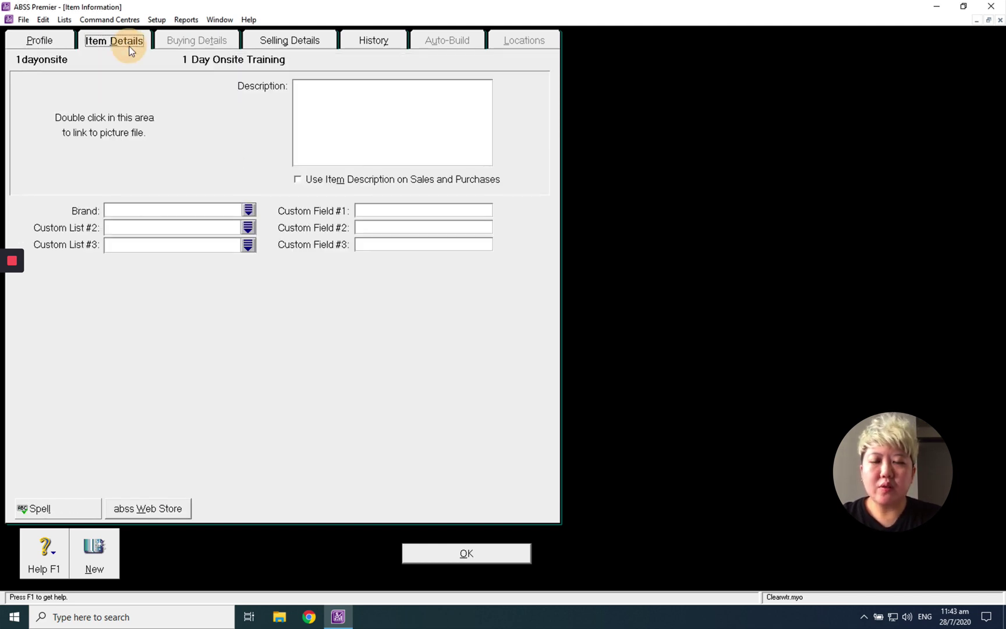
left_click(283, 52)
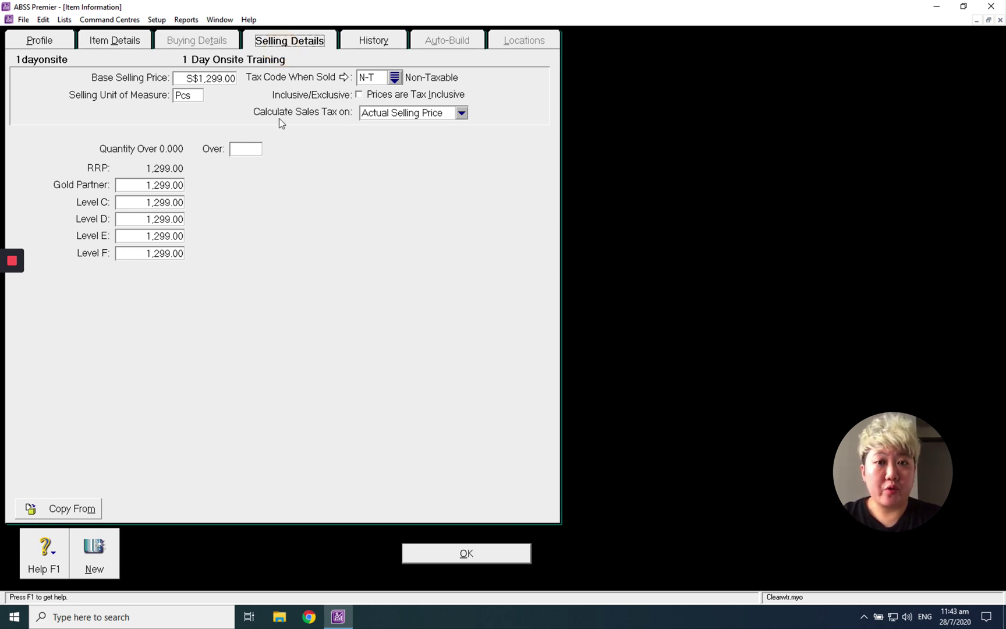
left_click(39, 41)
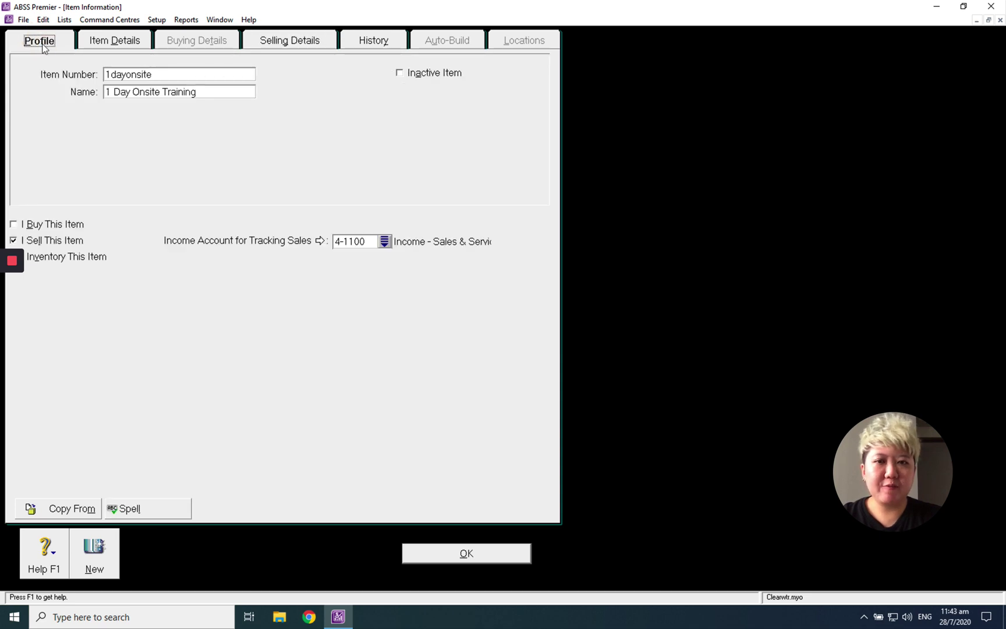